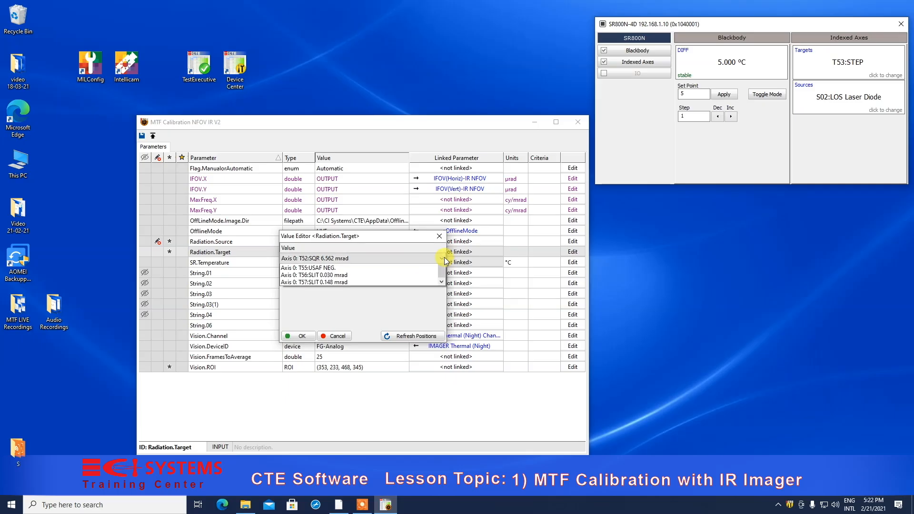
Look through the target presets available for the Radiation.Target parameter and keep T52:SQR 6.562 mrad
{"action": "left_click", "coordinate": [442, 258]}
{"action": "scroll", "coordinate": [438, 367], "scroll_direction": "up", "scroll_amount": 1}
{"action": "scroll", "coordinate": [438, 367], "scroll_direction": "up", "scroll_amount": 8}
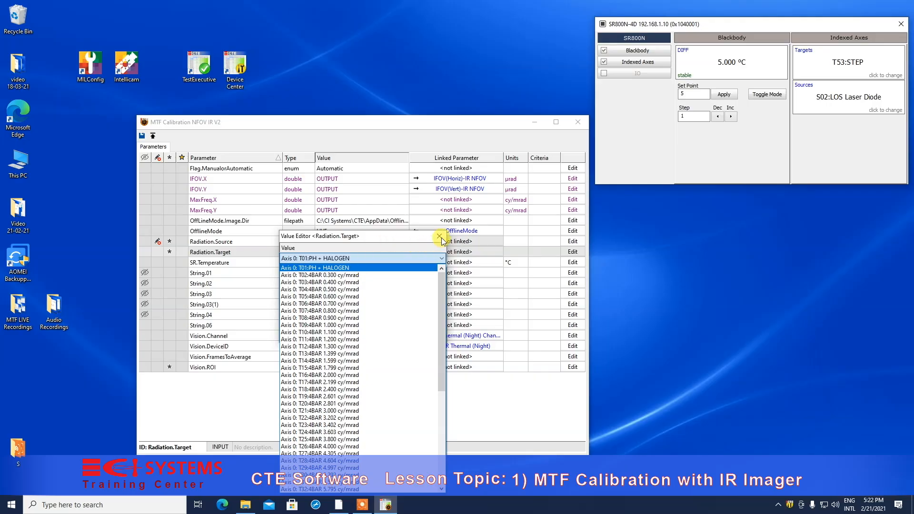
{"action": "left_click", "coordinate": [387, 241]}
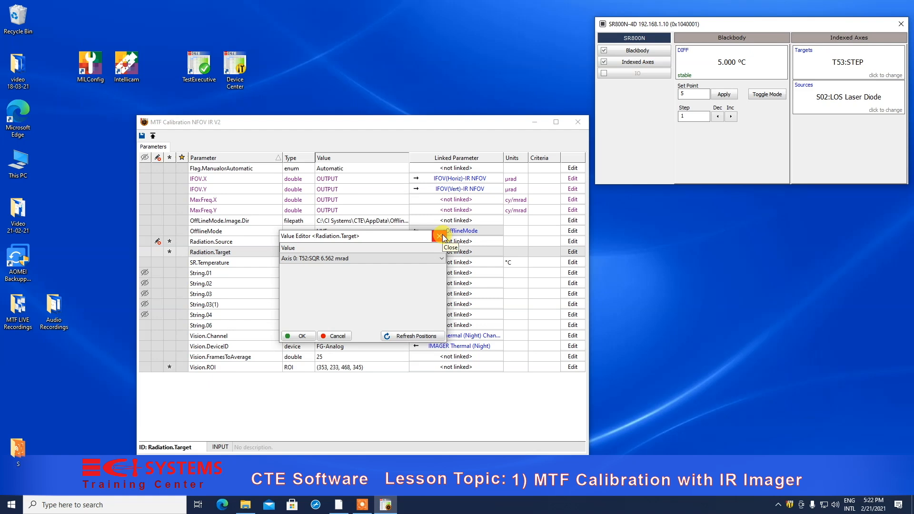
{"action": "left_click", "coordinate": [302, 336]}
Inspect the SR.Temperature parameter in its value editor and keep it at 3 °C
{"action": "left_click", "coordinate": [217, 263]}
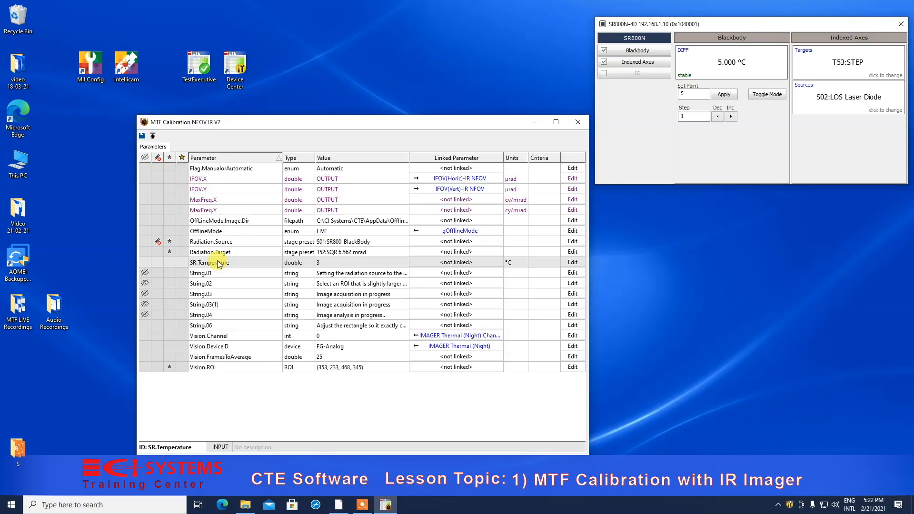
{"action": "double_click", "coordinate": [218, 264]}
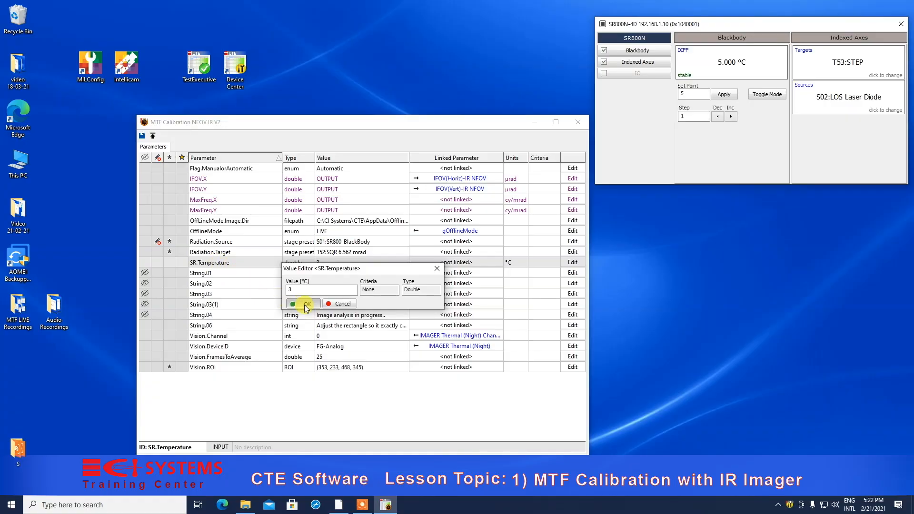
{"action": "left_click", "coordinate": [305, 305]}
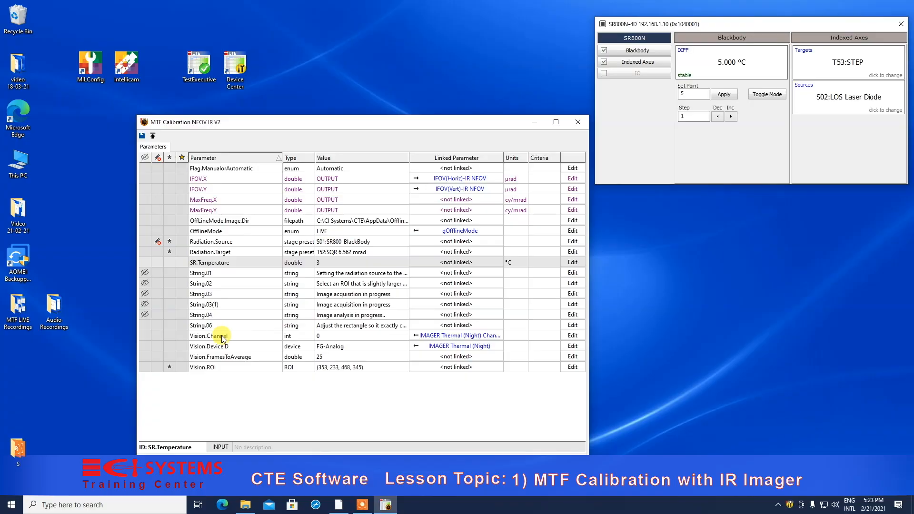
Inspect the Vision.Channel, Vision.DeviceID and Vision.FramesToAverage parameters without editing them
{"action": "left_click", "coordinate": [211, 337]}
{"action": "left_click", "coordinate": [212, 347]}
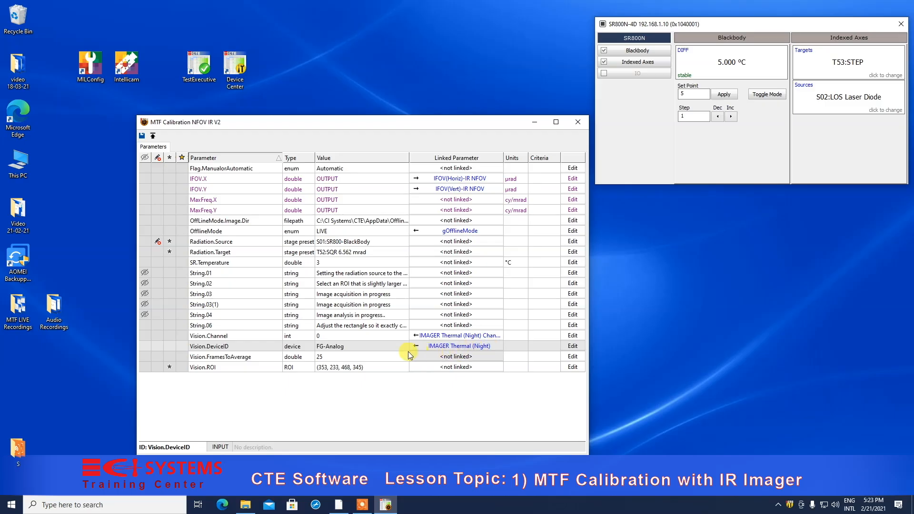
{"action": "left_click", "coordinate": [336, 358]}
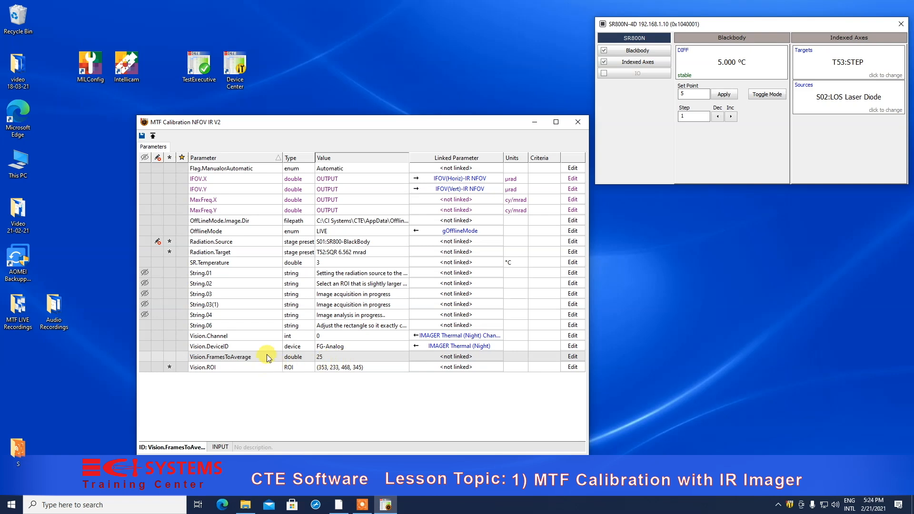
{"action": "double_click", "coordinate": [254, 356]}
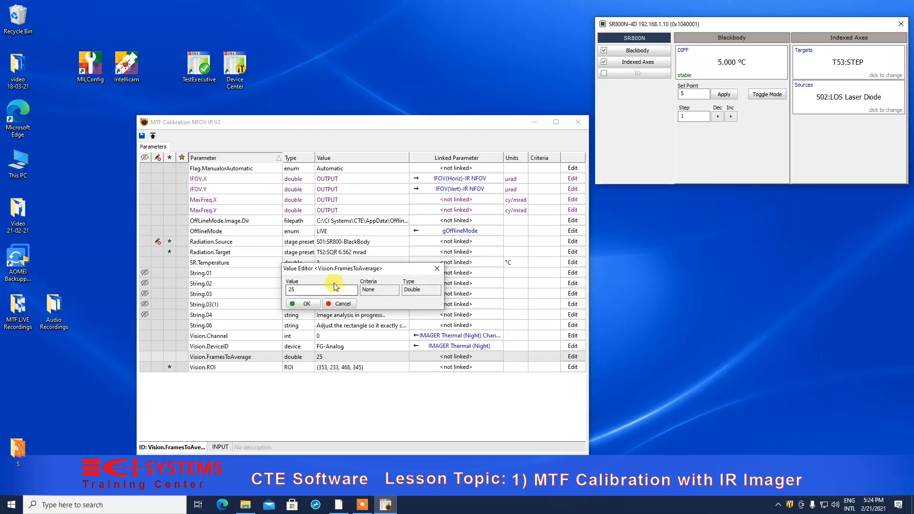
{"action": "left_click", "coordinate": [343, 305]}
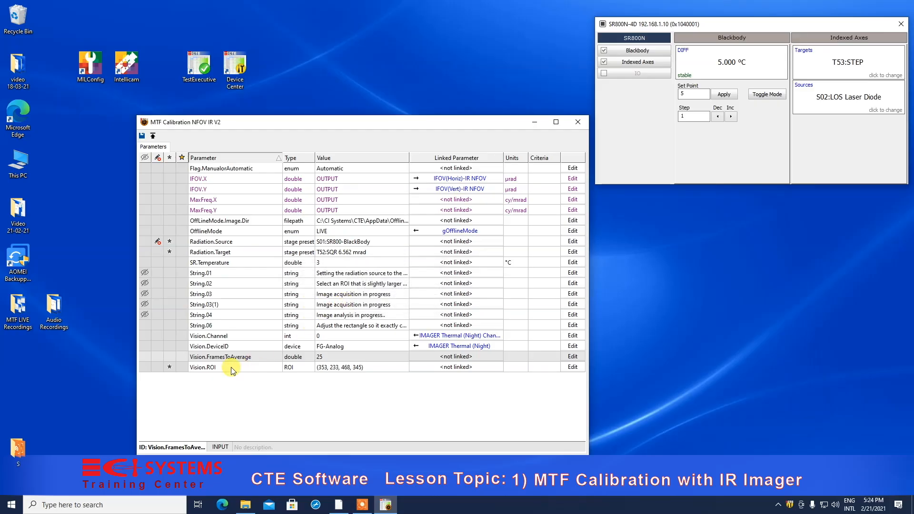
Inspect the Vision.ROI coordinates in the value editor, then close the calibration test's parameters window
{"action": "left_click", "coordinate": [208, 367]}
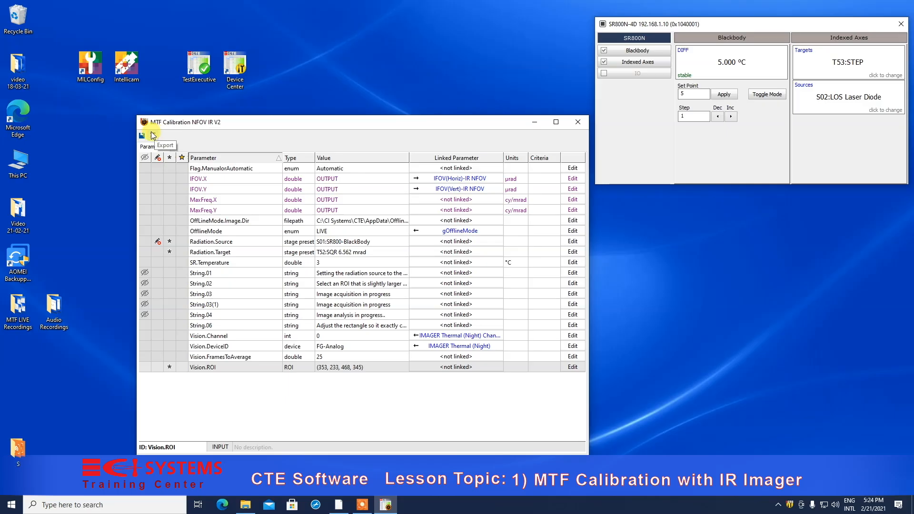
{"action": "double_click", "coordinate": [207, 368]}
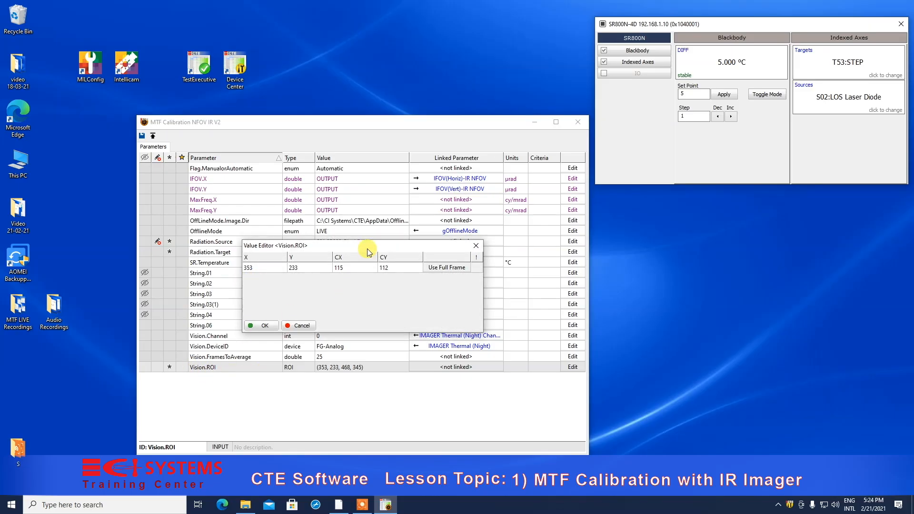
{"action": "left_click_drag", "start_coordinate": [367, 247], "coordinate": [356, 300]}
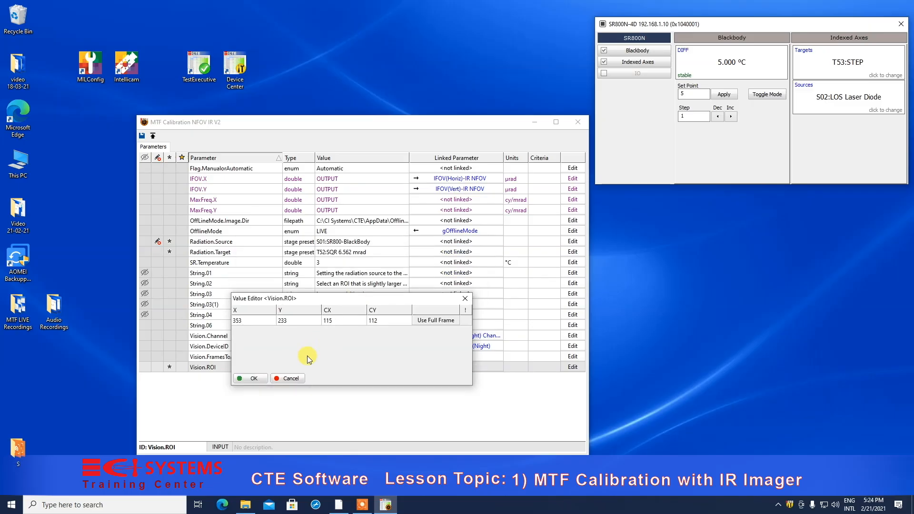
{"action": "left_click", "coordinate": [250, 379]}
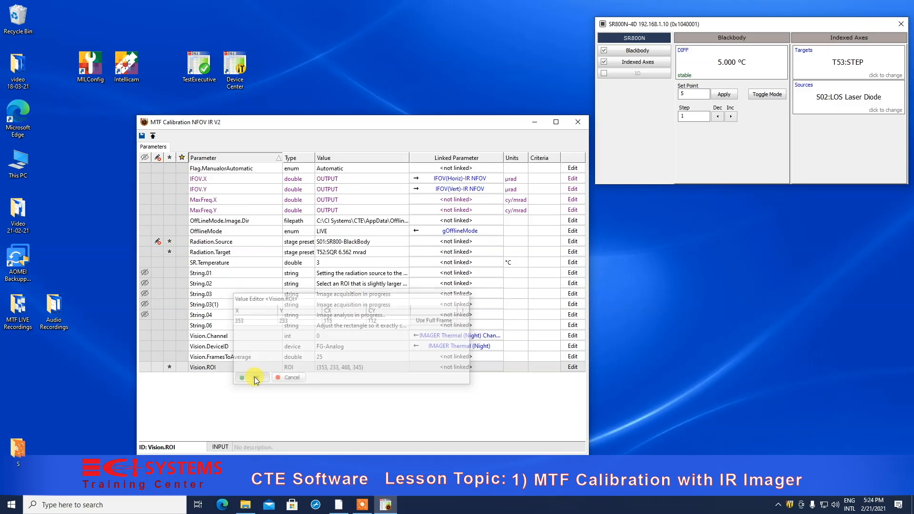
{"action": "double_click", "coordinate": [144, 121]}
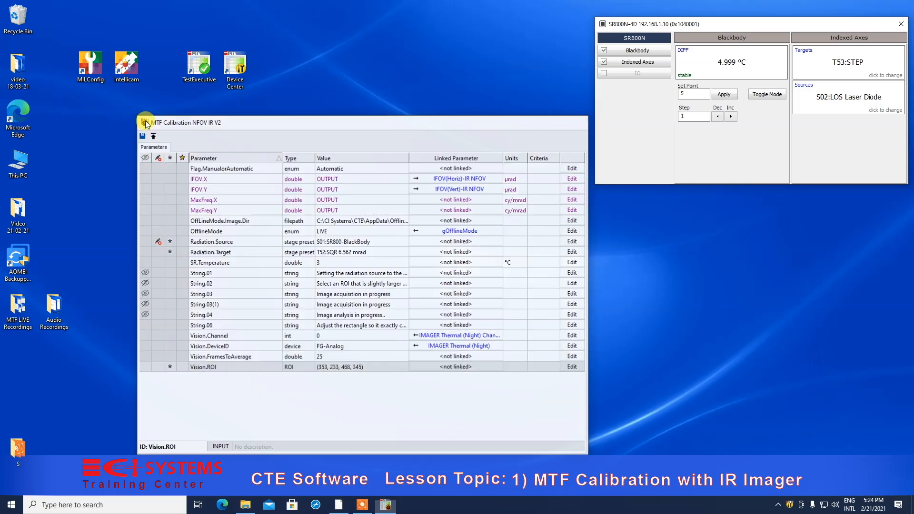
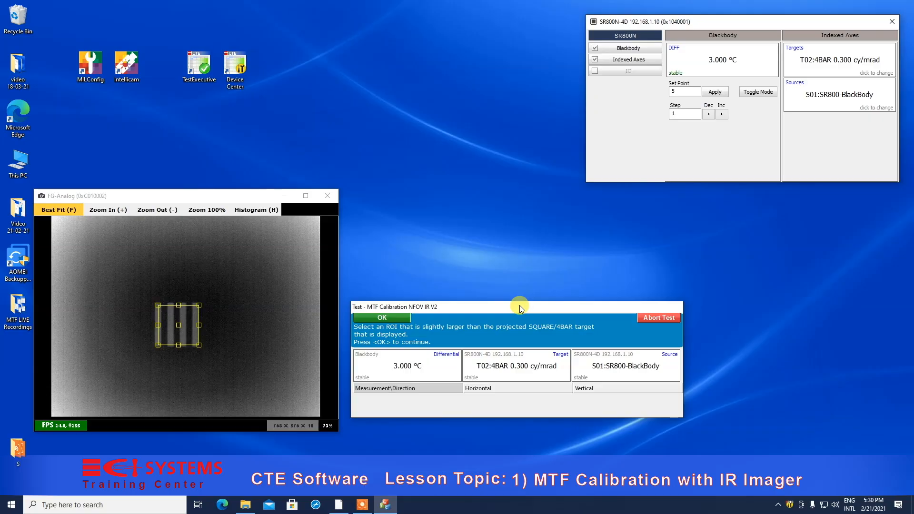
Enlarge the ROI around the projected 4-bar target to about (266, 233, 435, 399), then run the calibration and accept it
{"action": "left_click", "coordinate": [165, 328]}
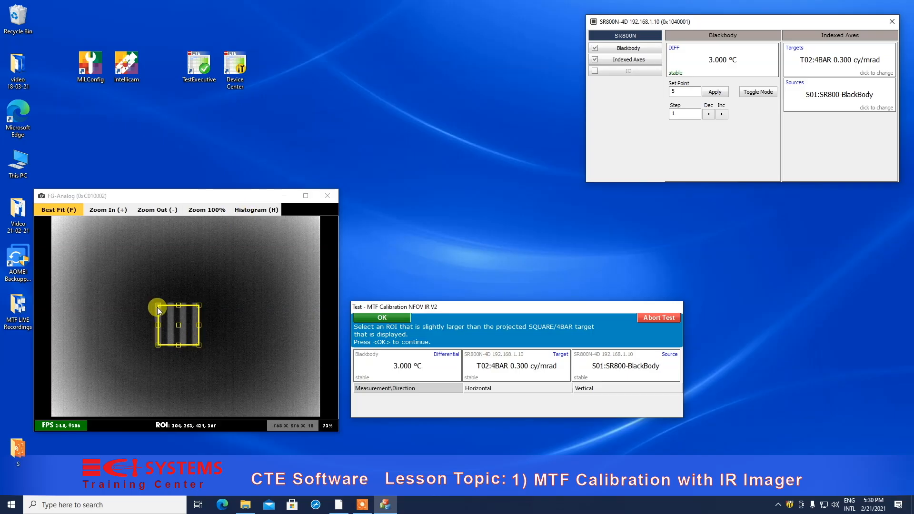
{"action": "left_click_drag", "start_coordinate": [155, 304], "coordinate": [152, 299]}
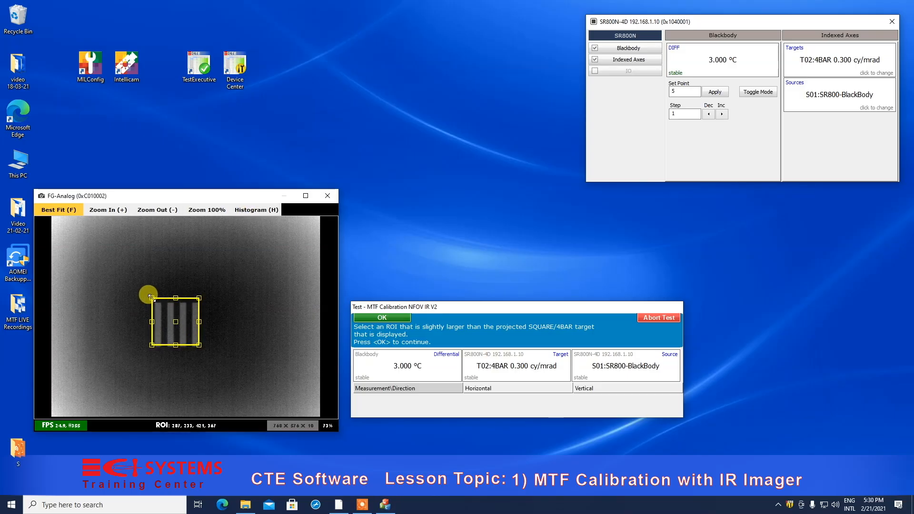
{"action": "left_click_drag", "start_coordinate": [198, 343], "coordinate": [205, 356]}
{"action": "left_click_drag", "start_coordinate": [153, 328], "coordinate": [145, 324]}
{"action": "left_click", "coordinate": [387, 318]}
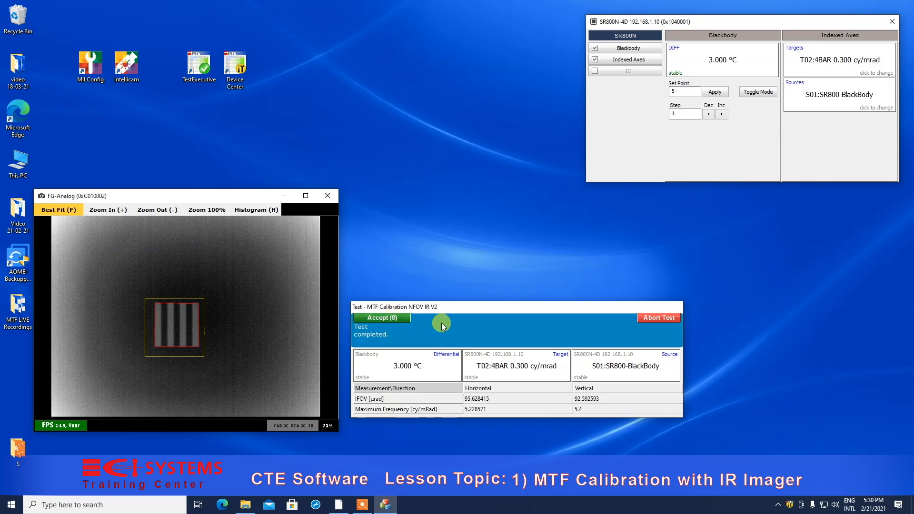
{"action": "left_click", "coordinate": [456, 327]}
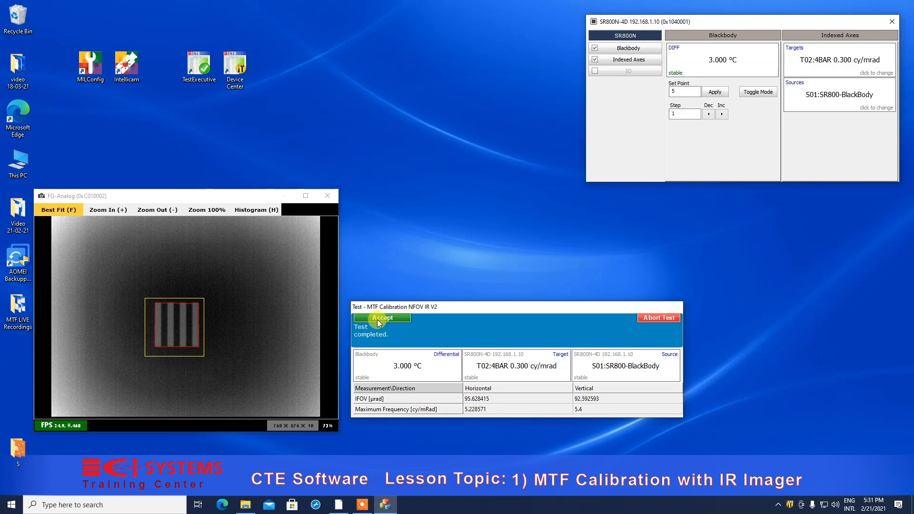
{"action": "left_click", "coordinate": [381, 319]}
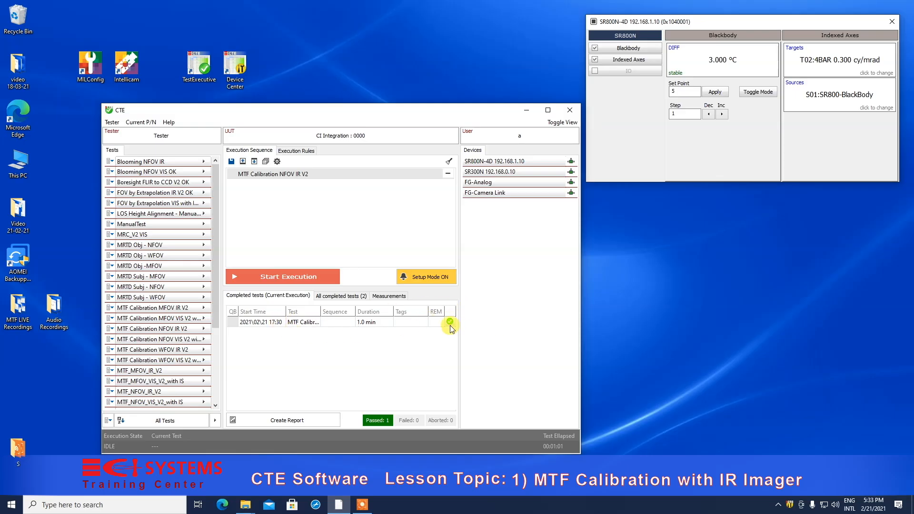
Review the measurements, configuration parameters and summary of the completed MTF calibration test
{"action": "double_click", "coordinate": [263, 322]}
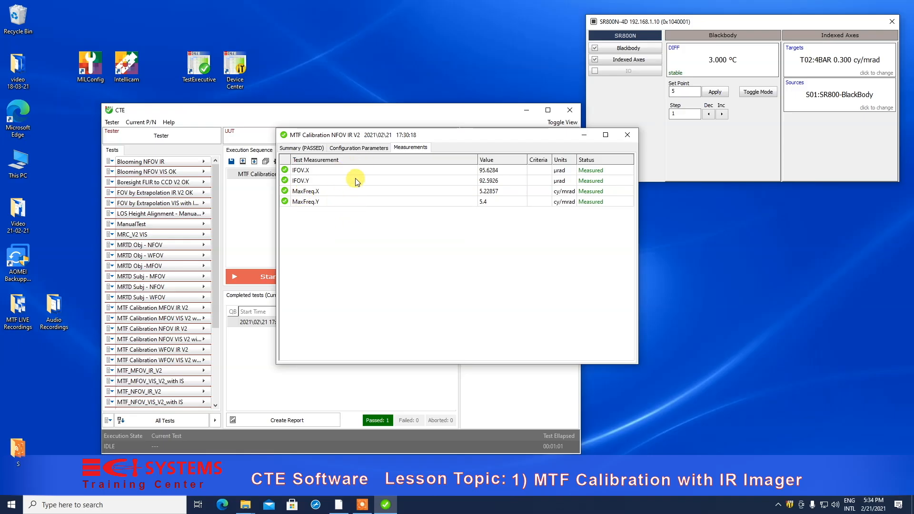
{"action": "left_click", "coordinate": [363, 149]}
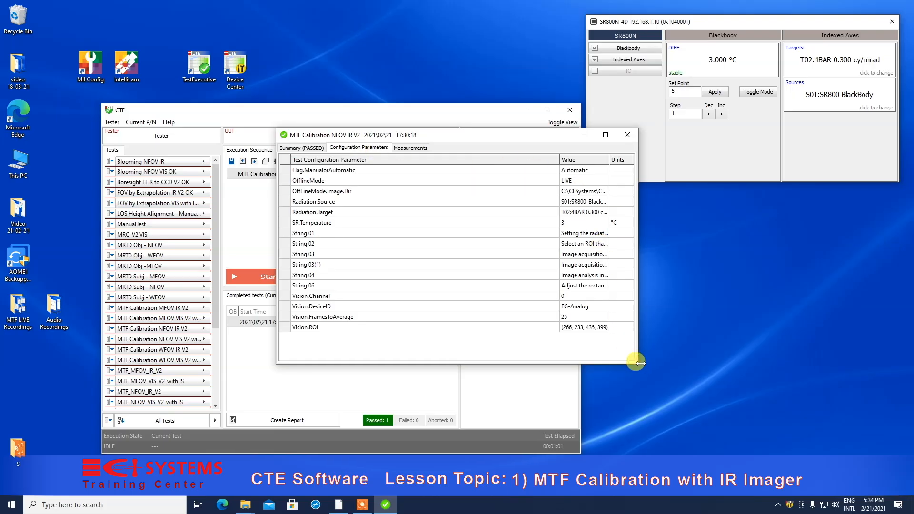
{"action": "left_click_drag", "start_coordinate": [637, 363], "coordinate": [602, 377]}
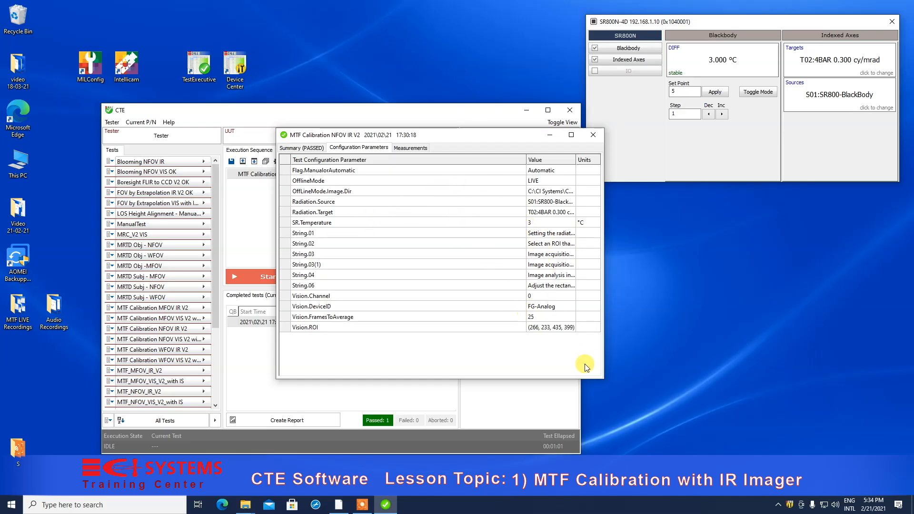
{"action": "left_click", "coordinate": [304, 148]}
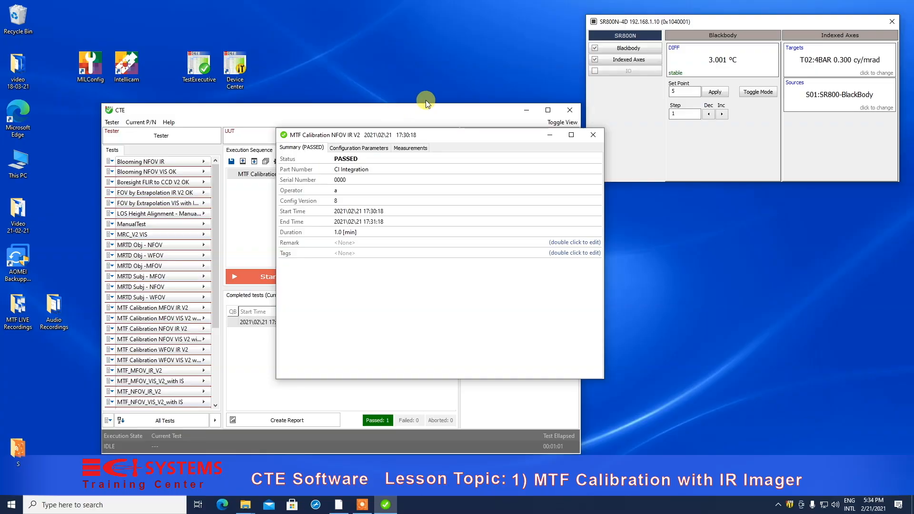
{"action": "left_click", "coordinate": [595, 136]}
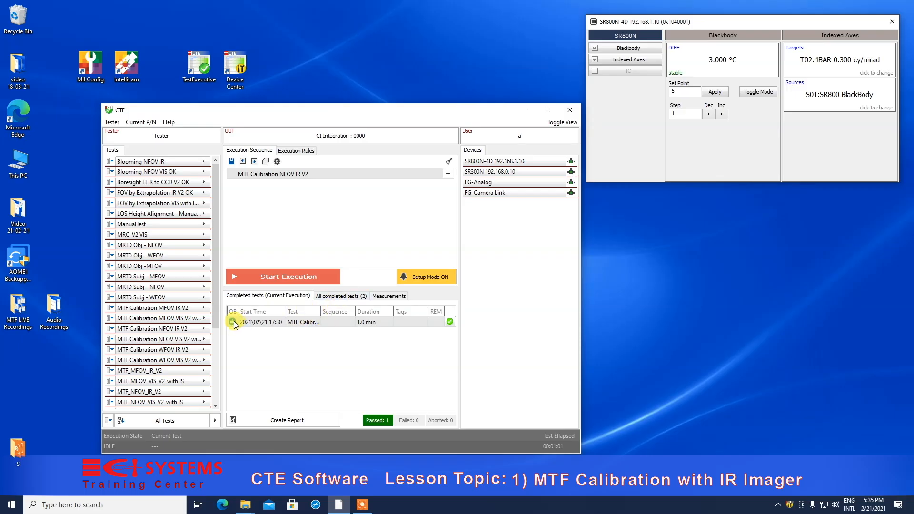
Create a report of the completed calibration test from the Quick Basket, with the picture size set to Small
{"action": "left_click", "coordinate": [285, 424]}
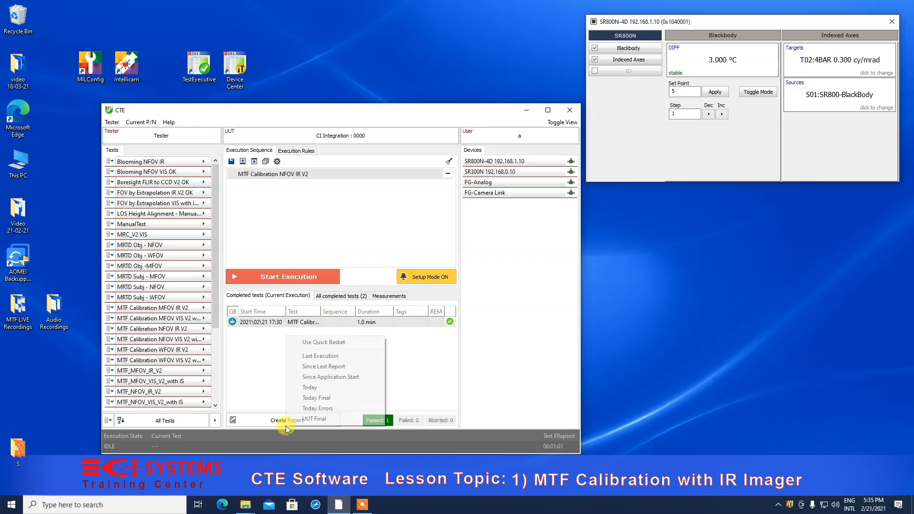
{"action": "left_click", "coordinate": [303, 343]}
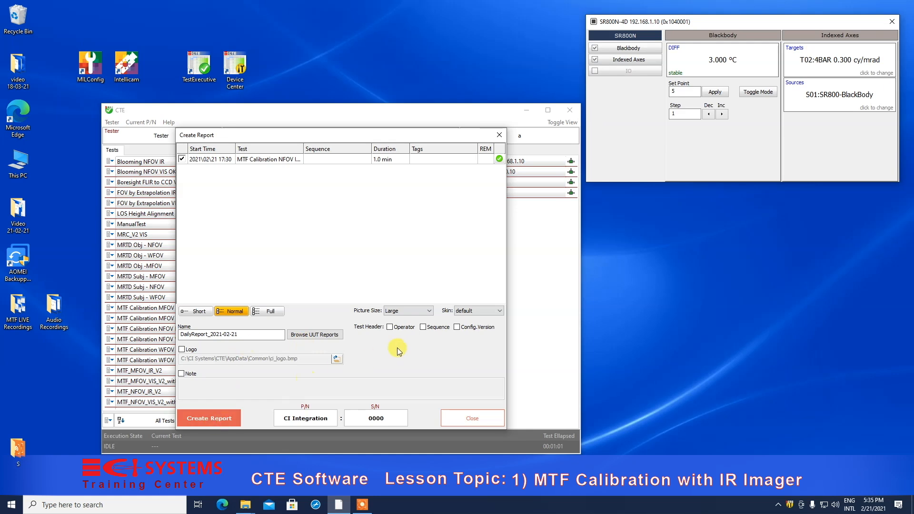
{"action": "left_click", "coordinate": [430, 310]}
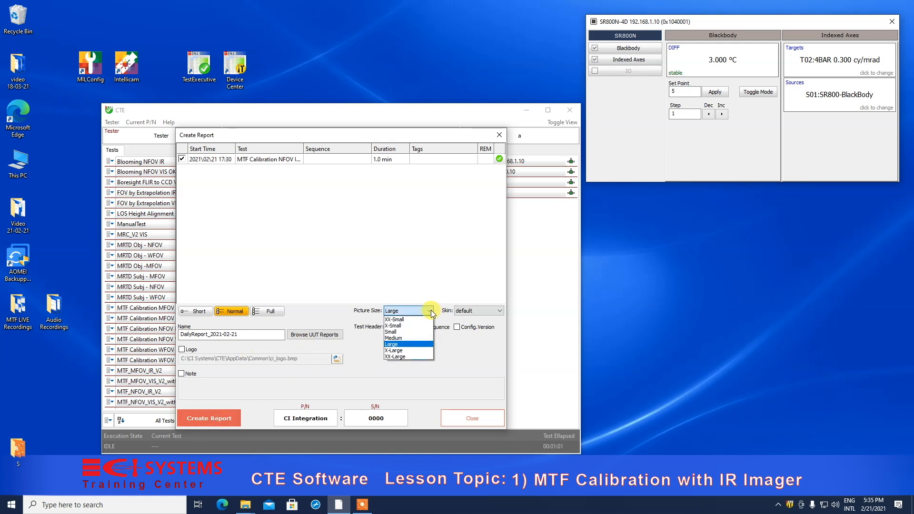
{"action": "left_click", "coordinate": [410, 332]}
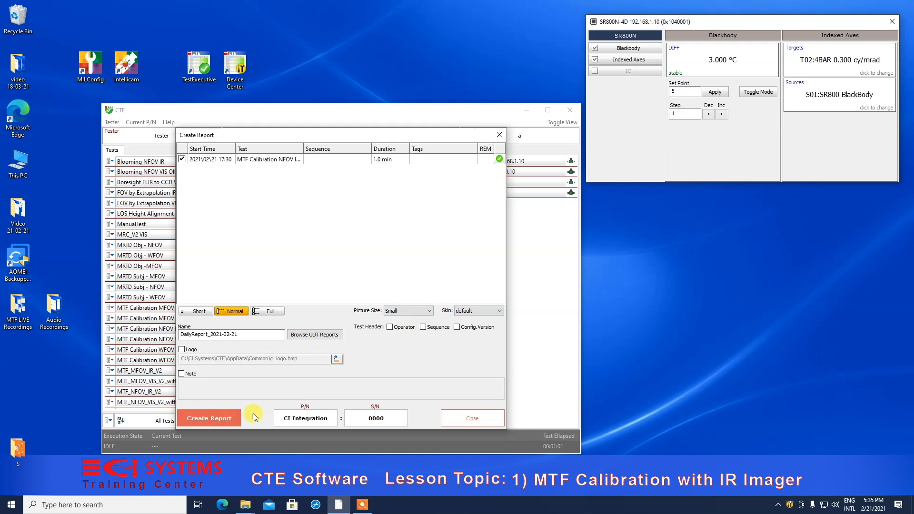
{"action": "left_click", "coordinate": [210, 418]}
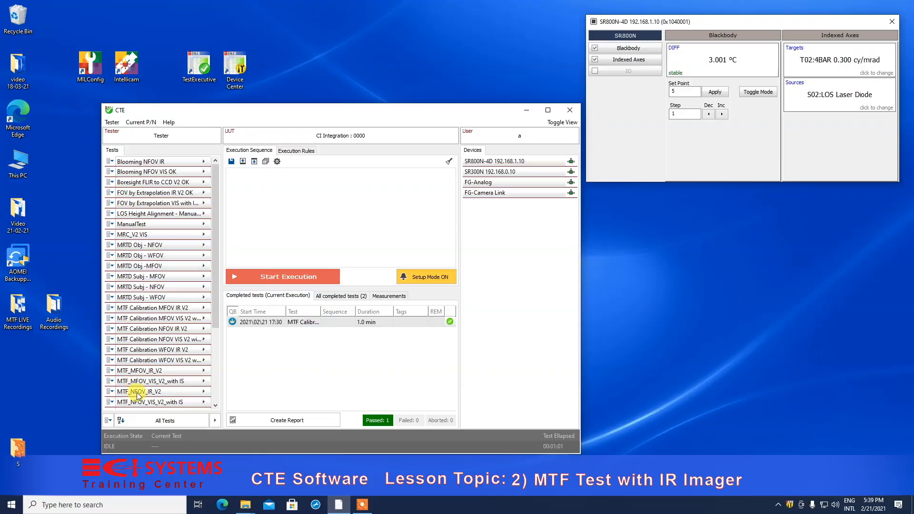
Add the MTF_NFOV_IR_V2 test to the execution sequence and open its parameters, with the main CTE window shrunk and moved aside
{"action": "double_click", "coordinate": [137, 392]}
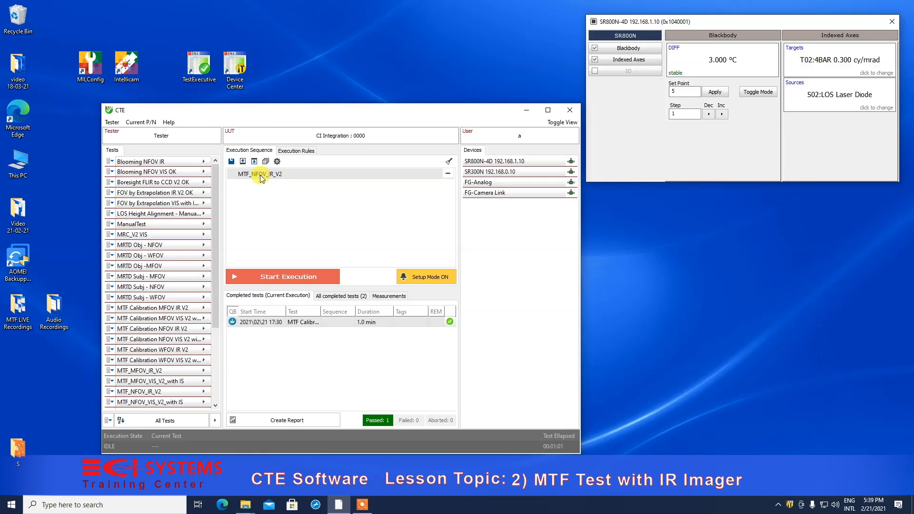
{"action": "double_click", "coordinate": [261, 176]}
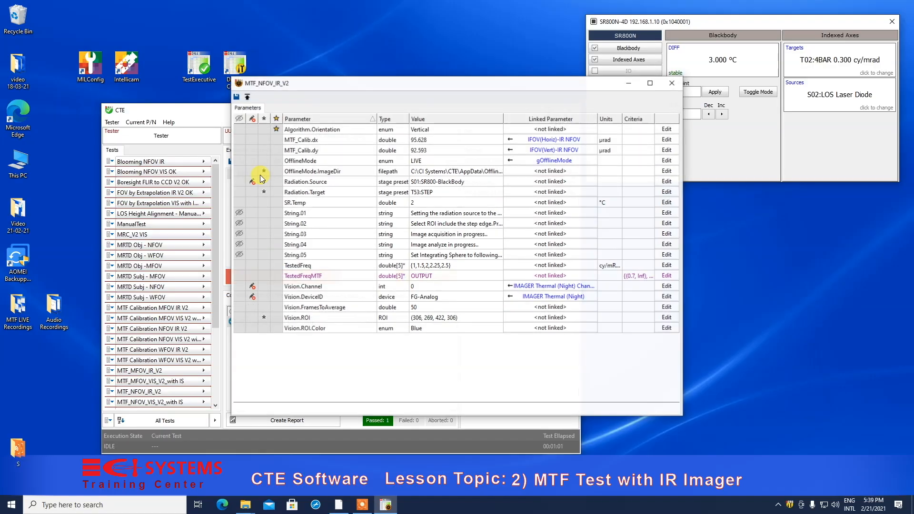
{"action": "left_click_drag", "start_coordinate": [190, 114], "coordinate": [128, 150]}
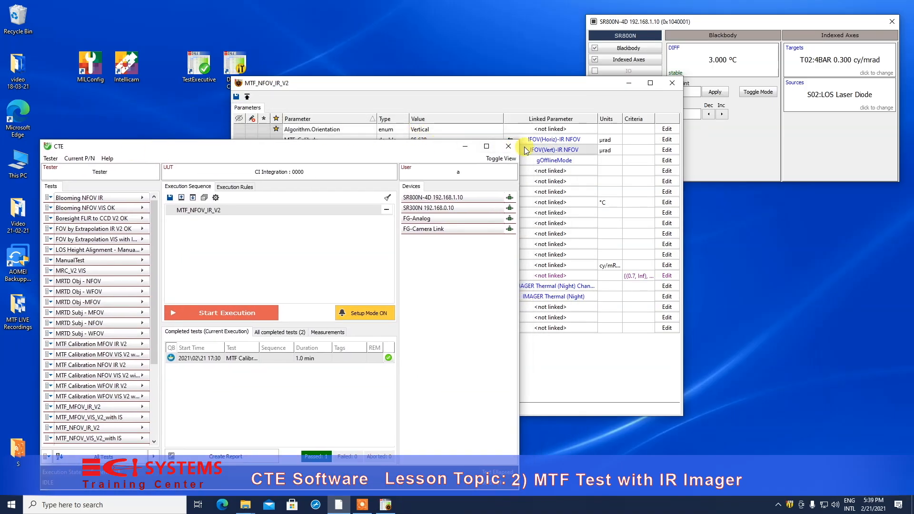
{"action": "left_click_drag", "start_coordinate": [518, 142], "coordinate": [196, 294]}
{"action": "left_click_drag", "start_coordinate": [425, 86], "coordinate": [414, 141]}
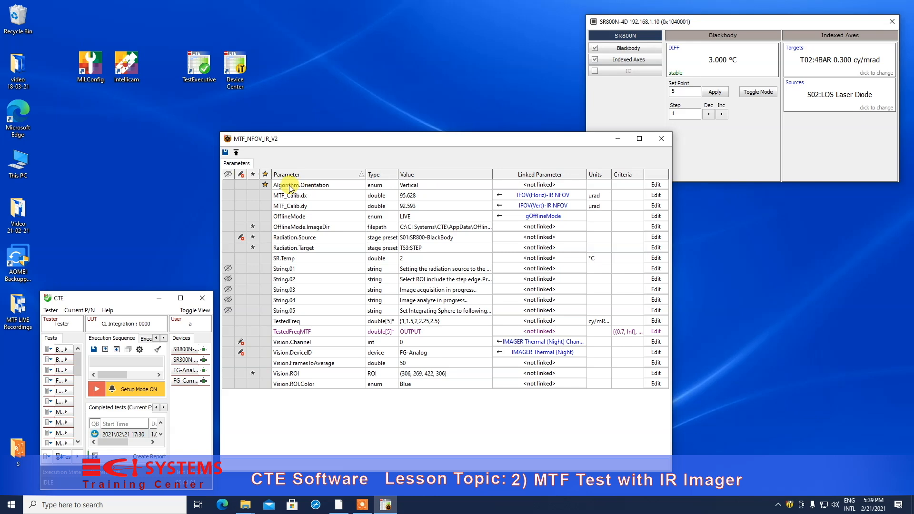
Inspect the Algorithm.Orientation parameter in its value editor and cancel without changing it
{"action": "left_click", "coordinate": [291, 187]}
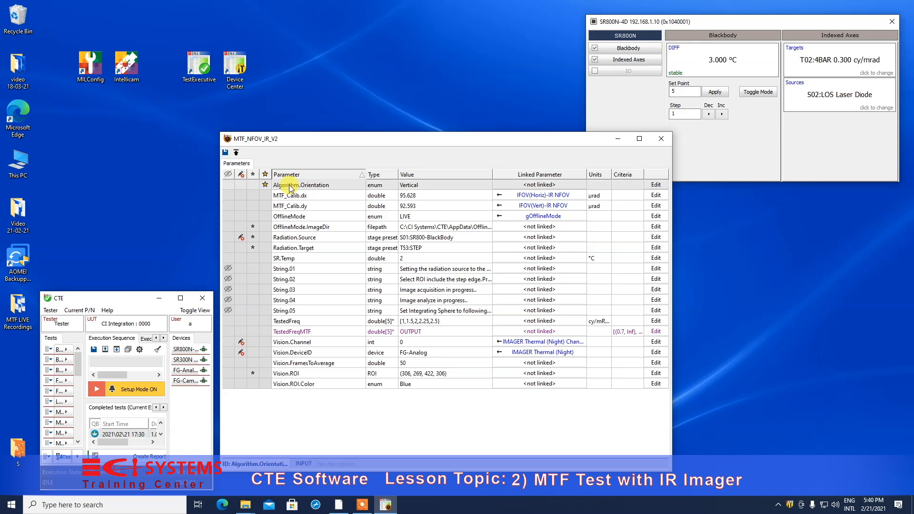
{"action": "double_click", "coordinate": [290, 186]}
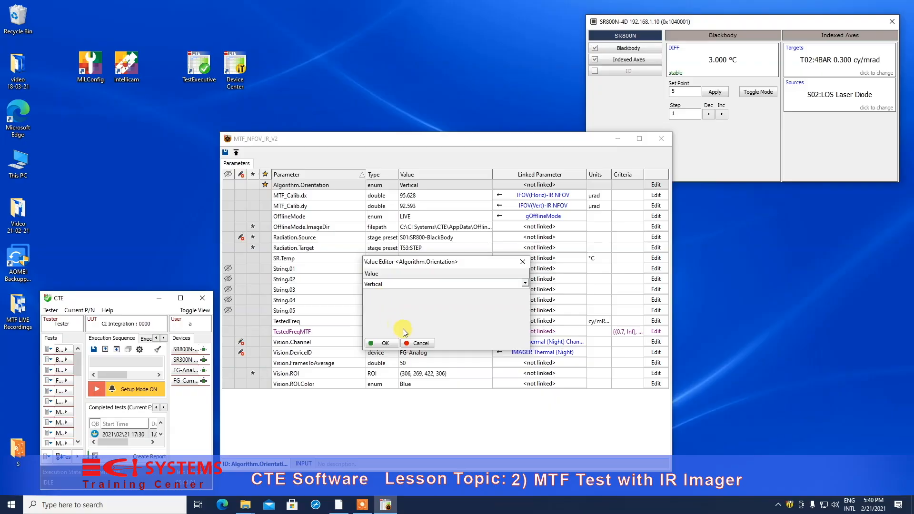
{"action": "left_click", "coordinate": [418, 344]}
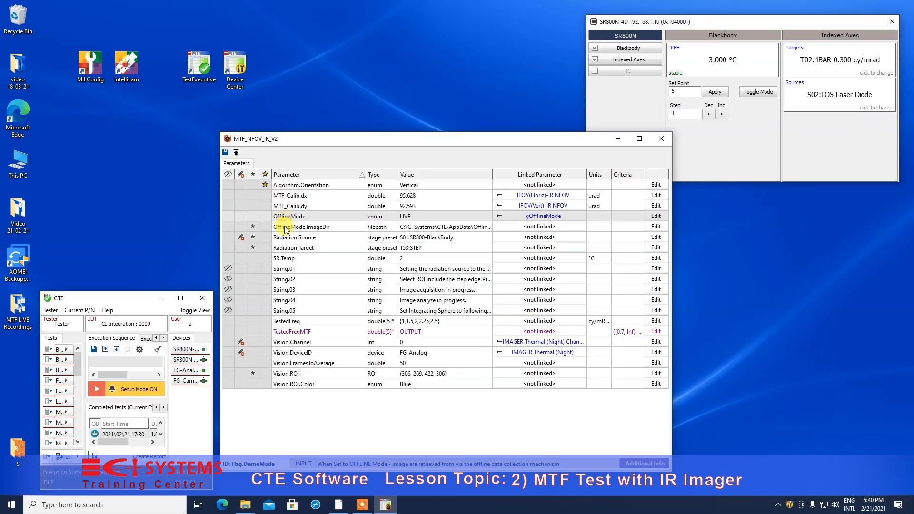
Inspect the OfflineMode.ImageDir, Radiation.Source and Radiation.Target parameters of the MTF test
{"action": "left_click", "coordinate": [292, 228]}
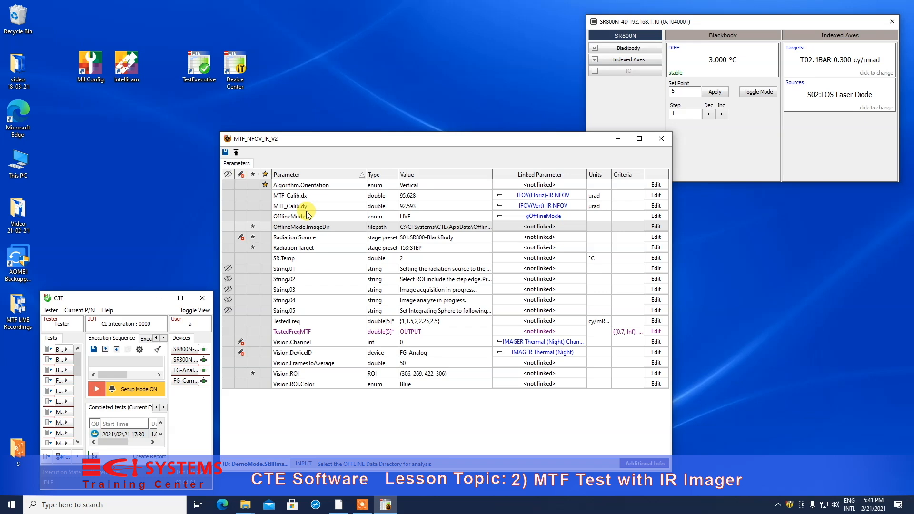
{"action": "left_click", "coordinate": [282, 240]}
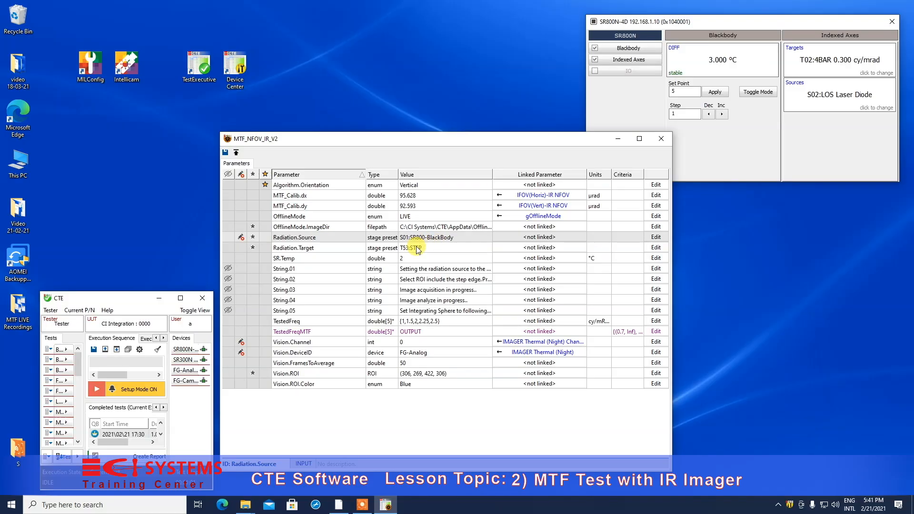
{"action": "left_click", "coordinate": [417, 247]}
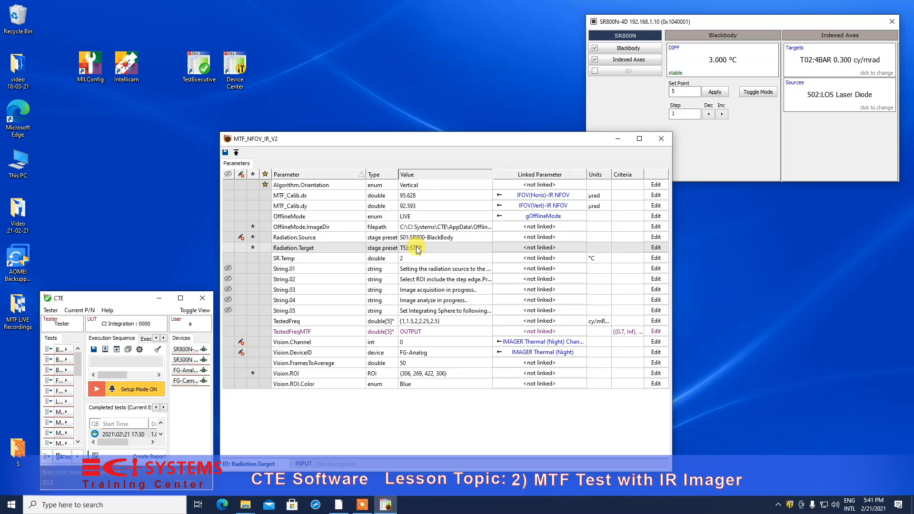